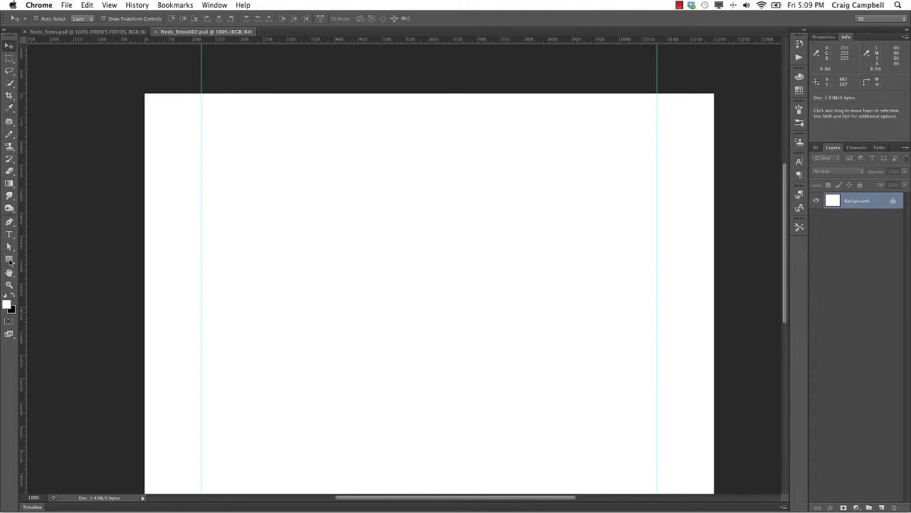
- Draw four separate pink-filled rectangle shapes on the canvas, the last two about 137 × 245 px and 218 × 158 px
click(10, 260)
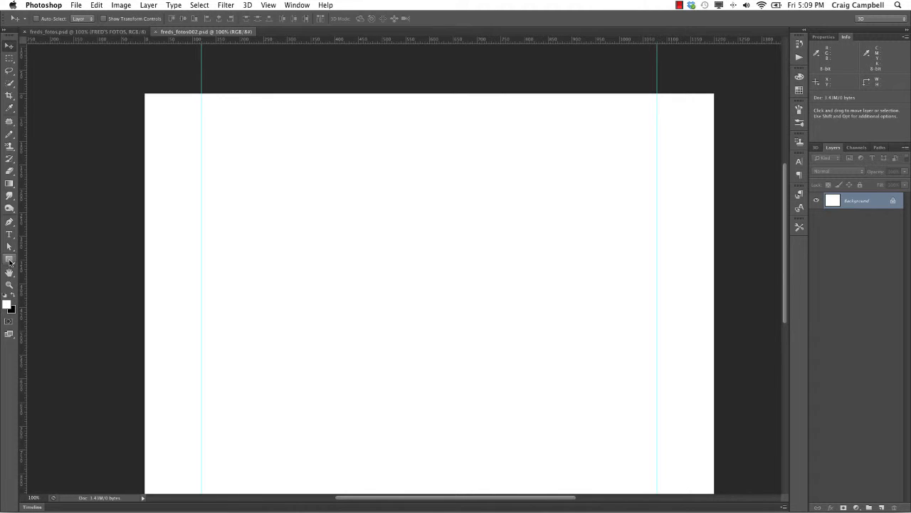
click(85, 20)
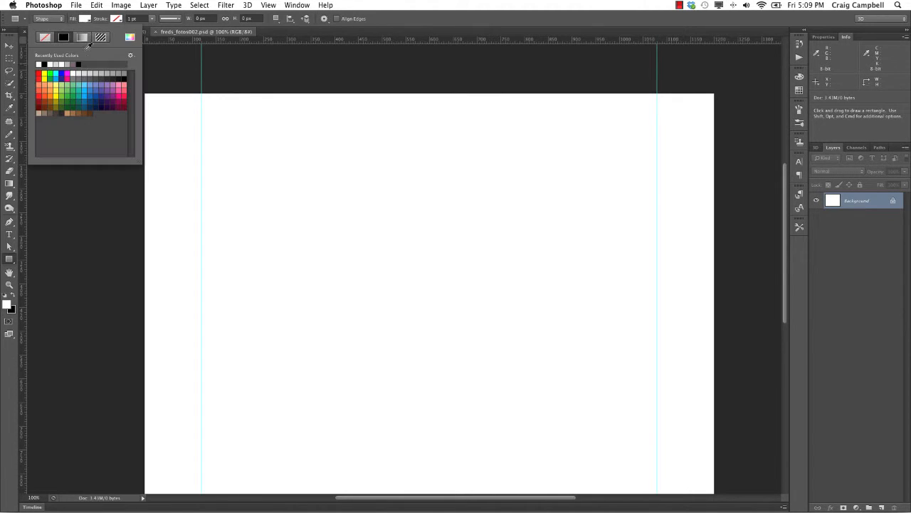
click(117, 89)
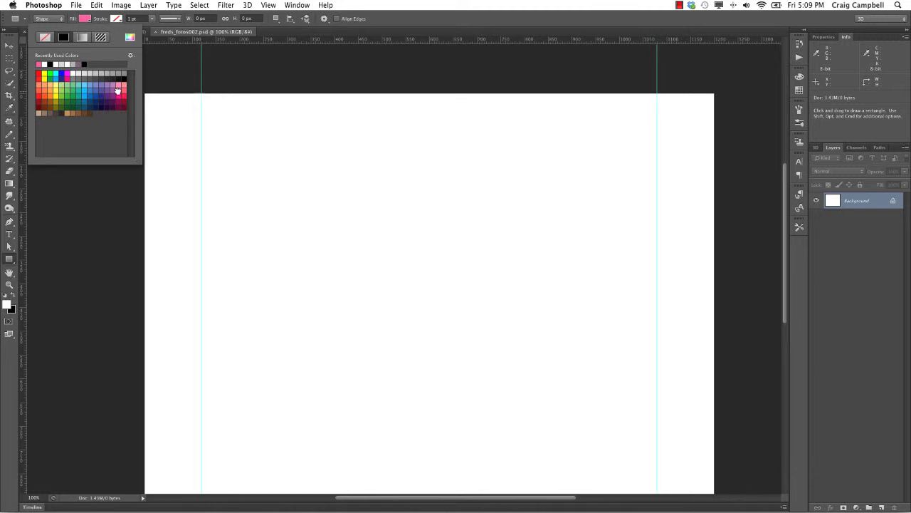
drag(221, 116, 376, 193)
drag(285, 227, 362, 296)
drag(412, 172, 477, 289)
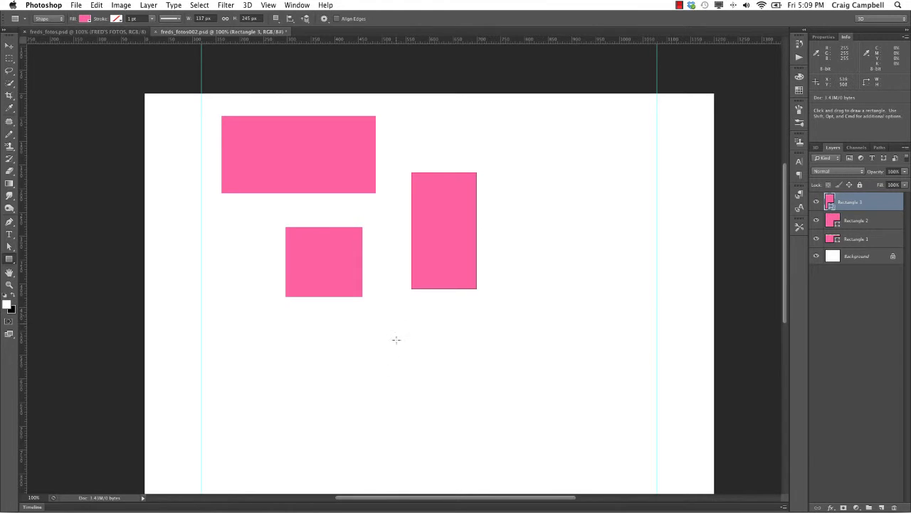
drag(411, 312, 514, 387)
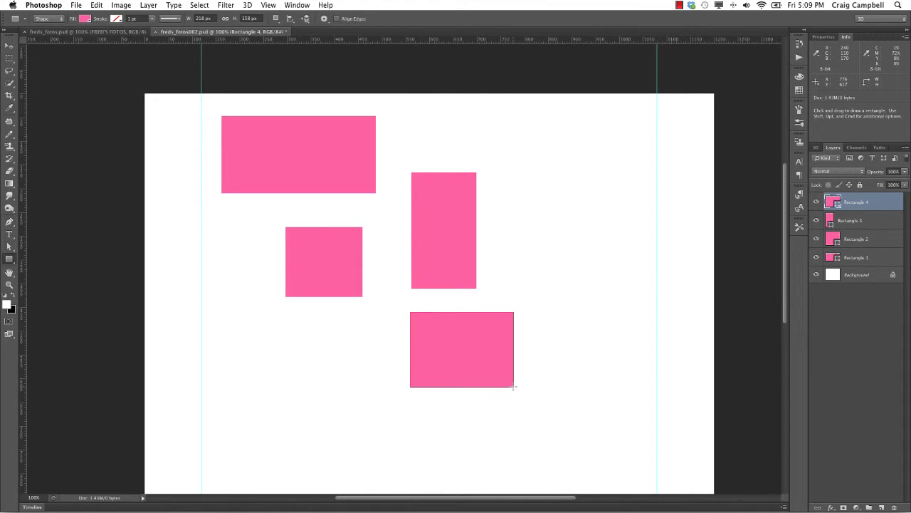
- Move the lowest rectangle down and left, the tall one down beside it, and the wide one above the tall one
key(v)
drag(478, 350, 409, 383)
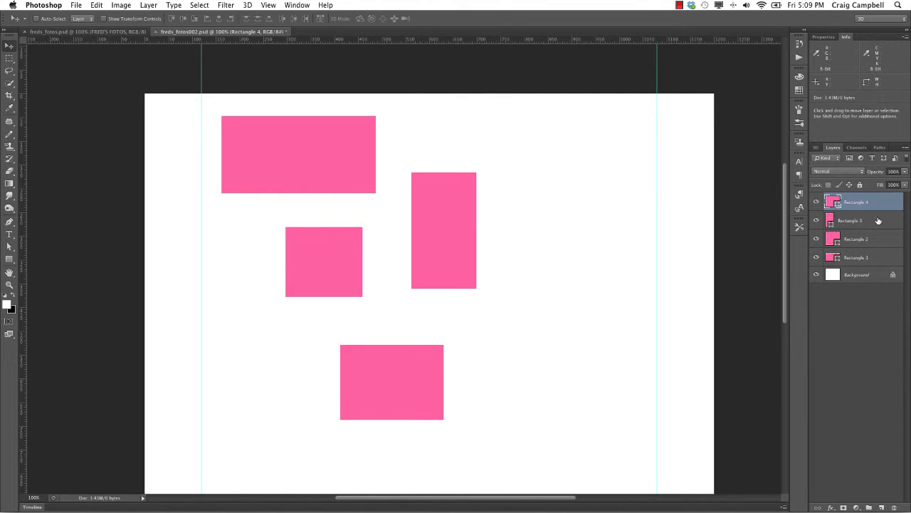
click(879, 220)
drag(459, 223, 503, 338)
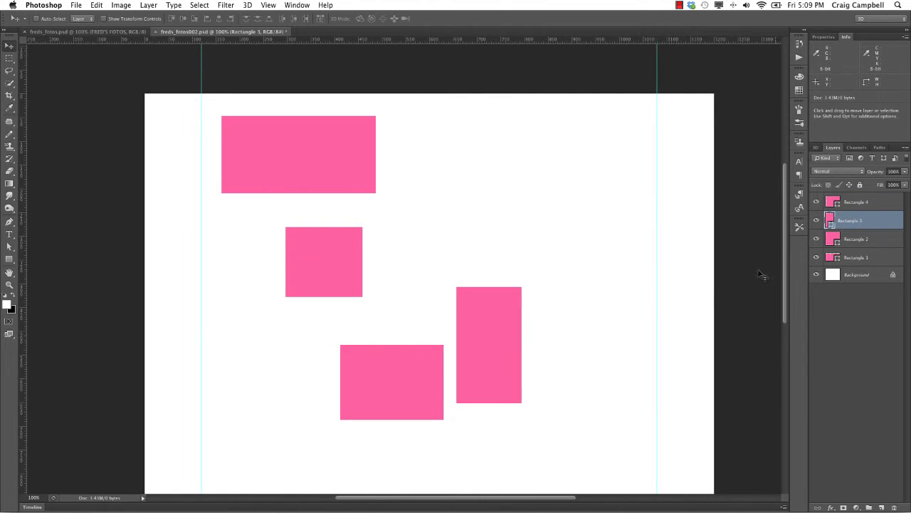
click(852, 256)
drag(303, 151, 515, 219)
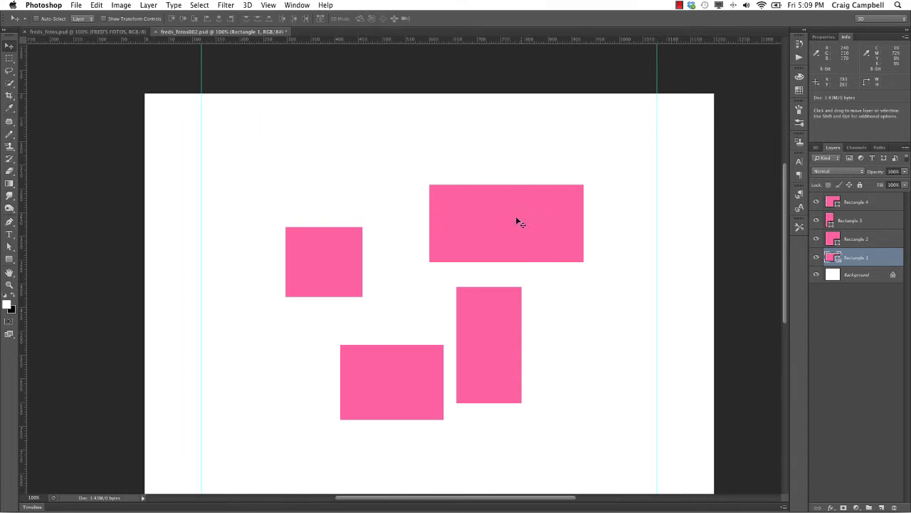
- Move the squarish rectangle up near the canvas's upper edge, and toggle between undoing and redoing that move, ending with it undone
click(866, 239)
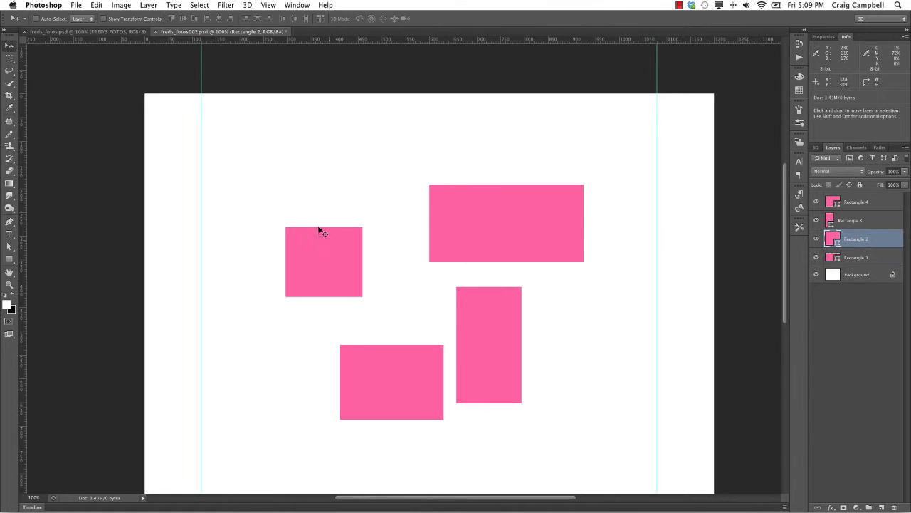
drag(320, 230, 312, 117)
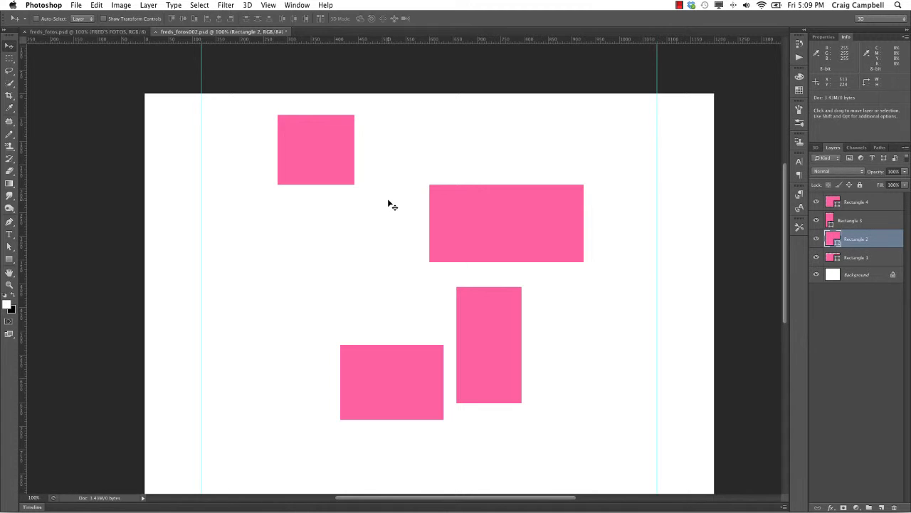
key(super+z)
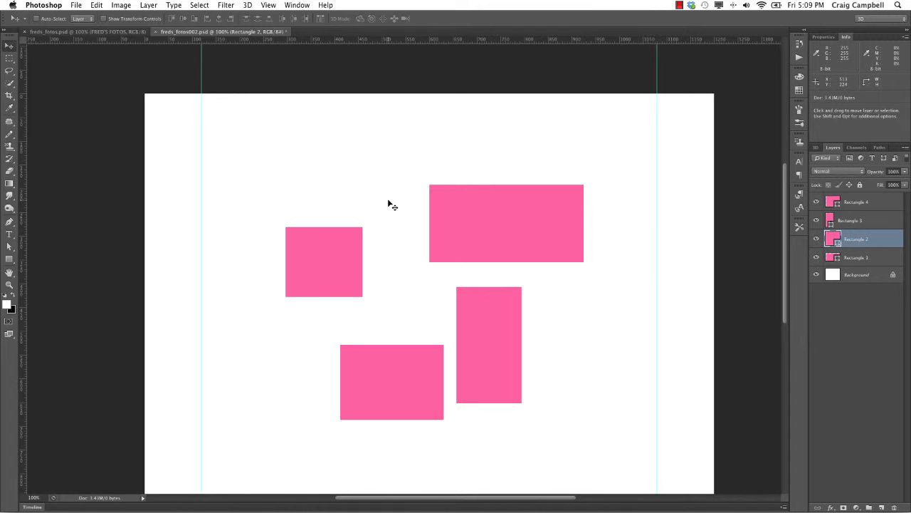
key(super+z)
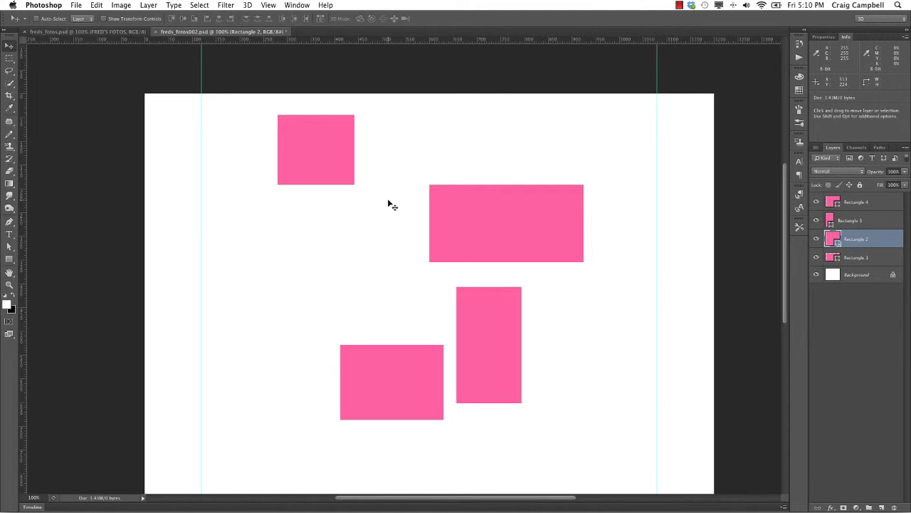
key(super+z)
key(super+z)
key(super+z)
key(super+z)
key(super+z)
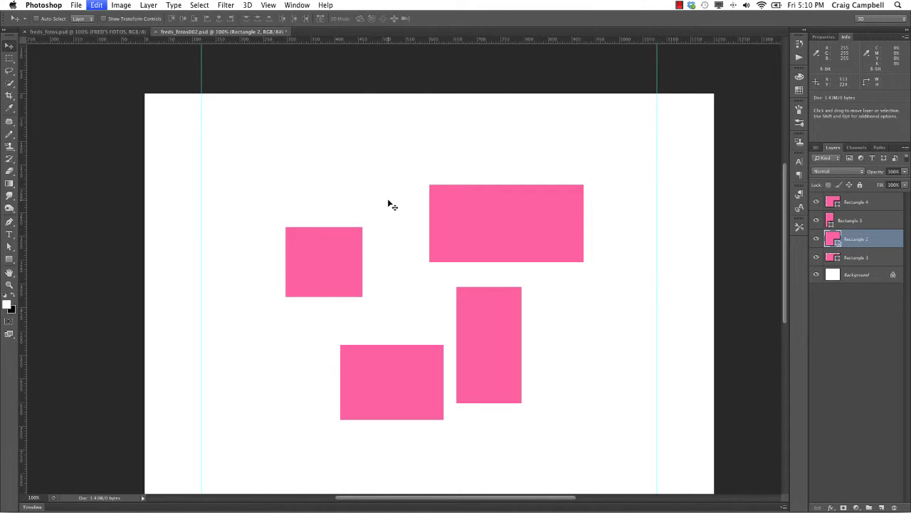
key(super+z)
key(super+z)
key(super+z)
key(super+z)
key(super+z)
key(super+z)
- Step backward through the edits to the state just after the first rectangle was drawn
key(super+shift+z)
key(super+shift+z)
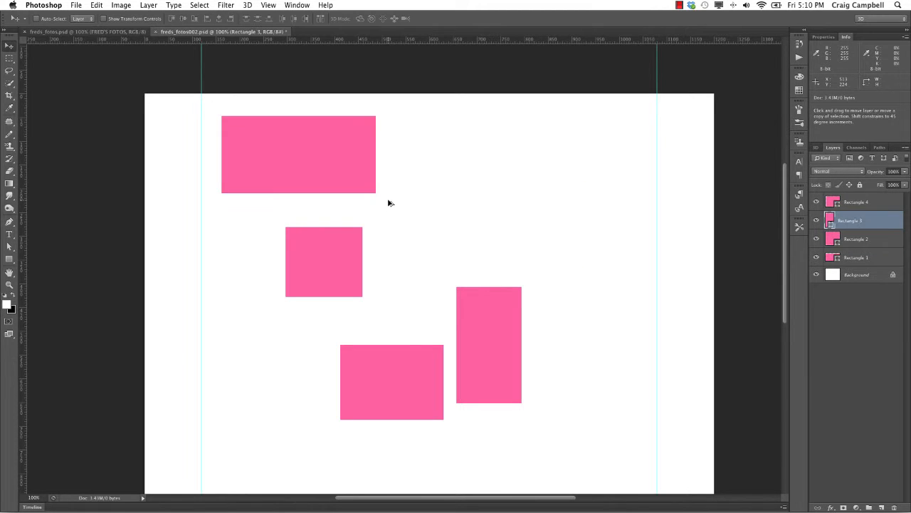
key(super+alt+z)
key(super+alt+z)
key(super+alt+z)
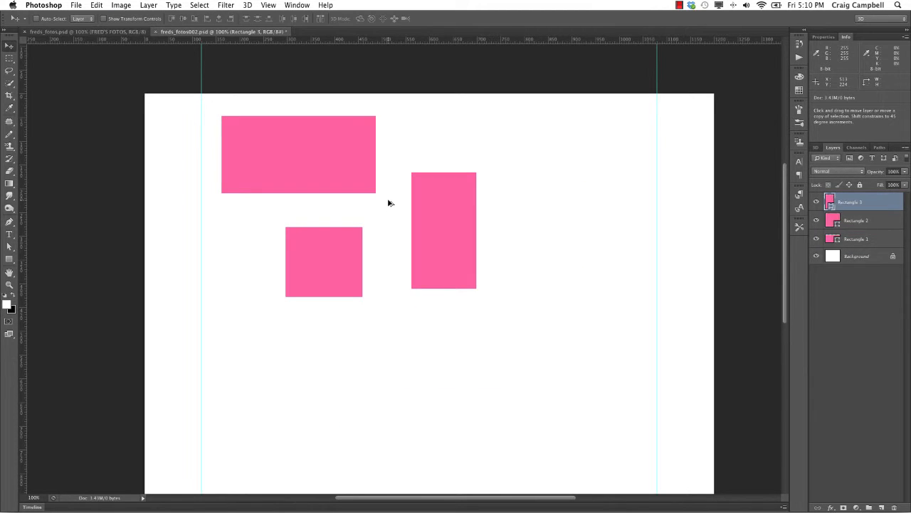
key(super+alt+z)
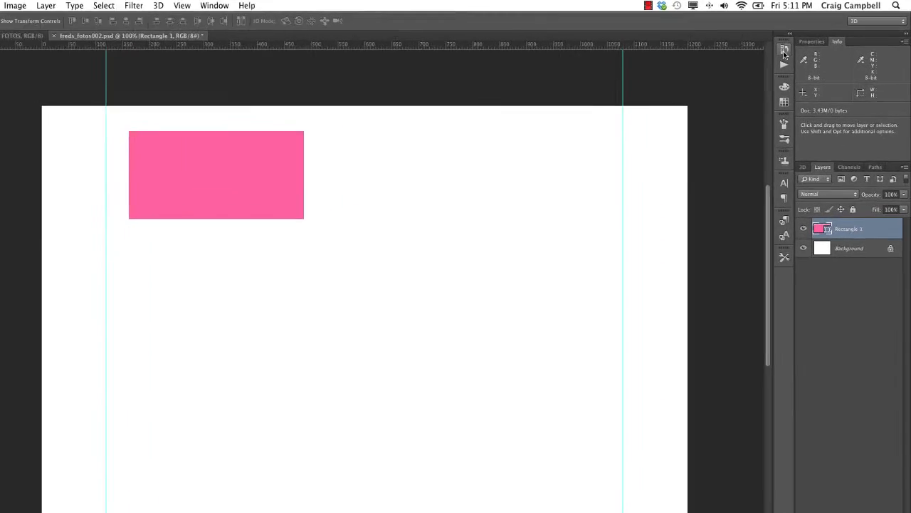
- Show the History panel and expand the whole collapsed panel dock
click(784, 51)
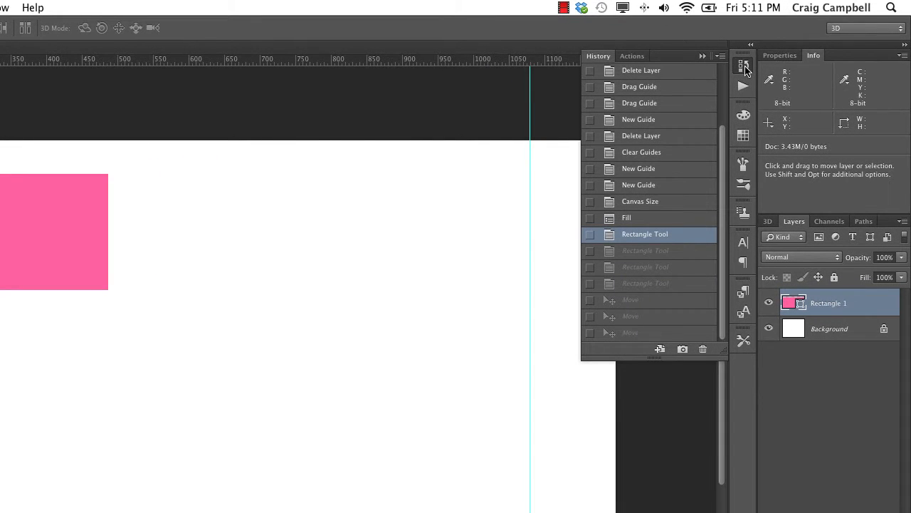
click(745, 66)
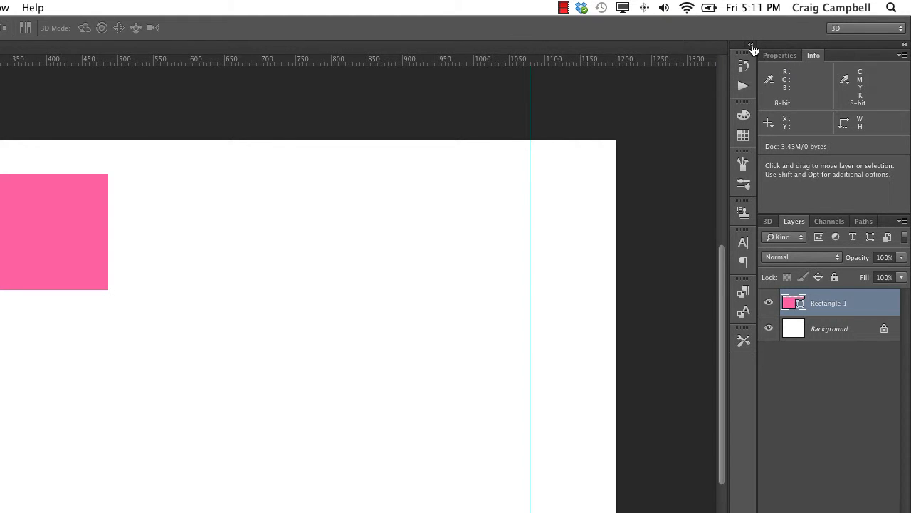
click(752, 47)
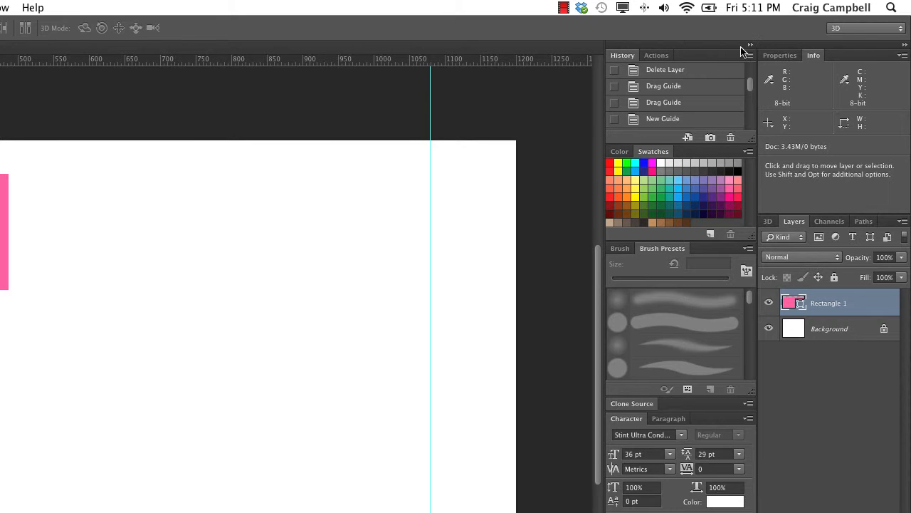
- Collapse the Swatches, Brush Presets and Character panel groups and enlarge the History panel to fit its full list of states
drag(658, 146, 658, 201)
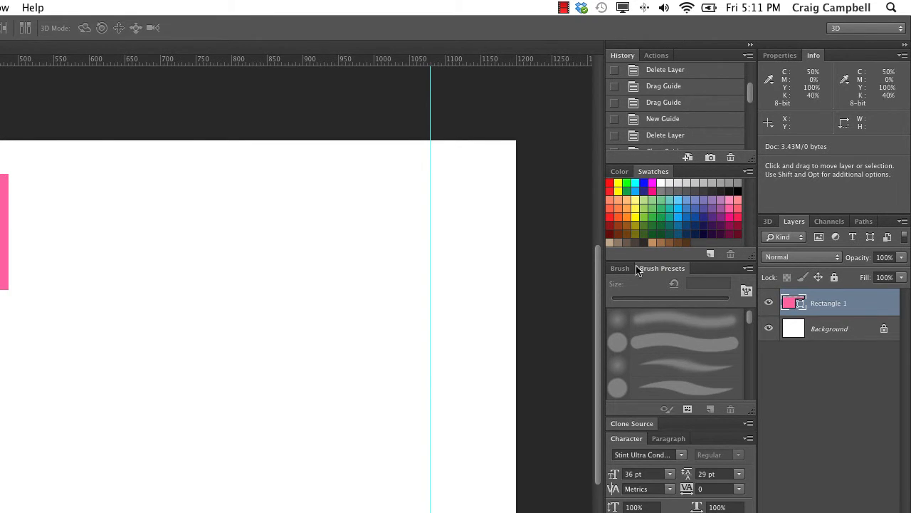
click(652, 173)
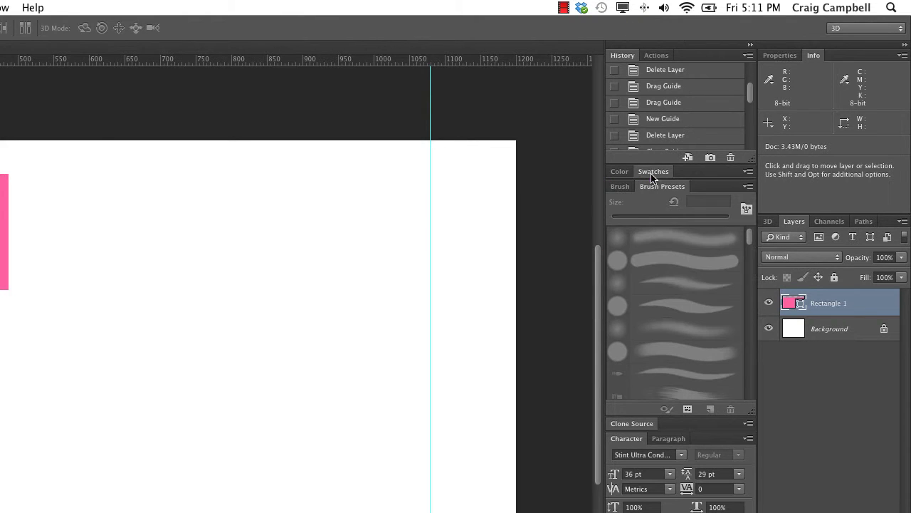
click(653, 187)
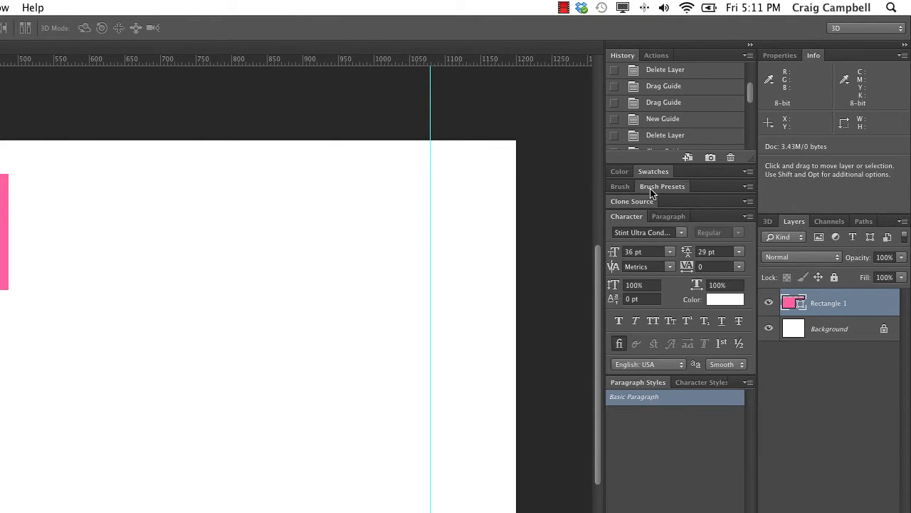
click(628, 217)
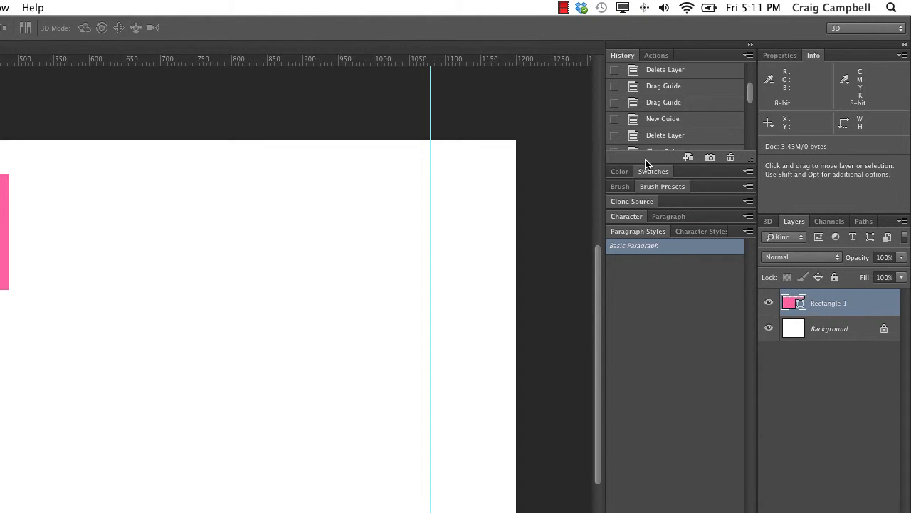
drag(646, 164, 645, 466)
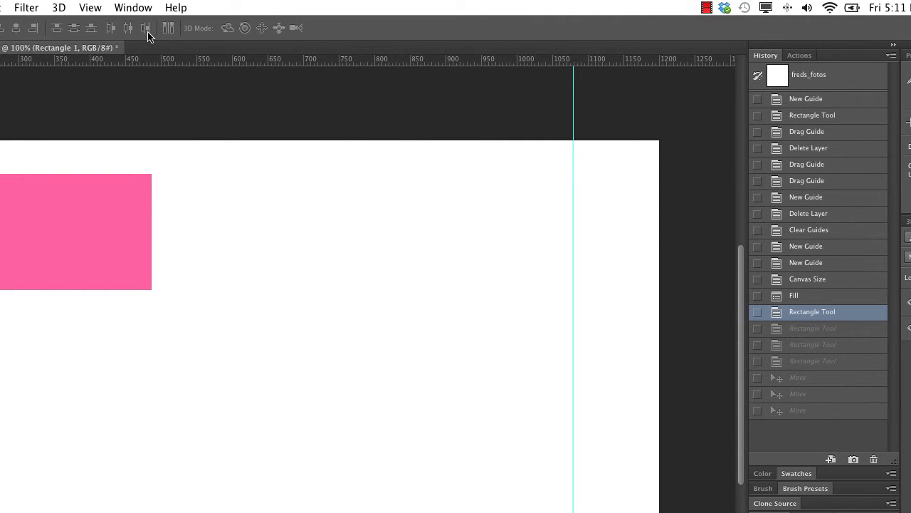
click(125, 6)
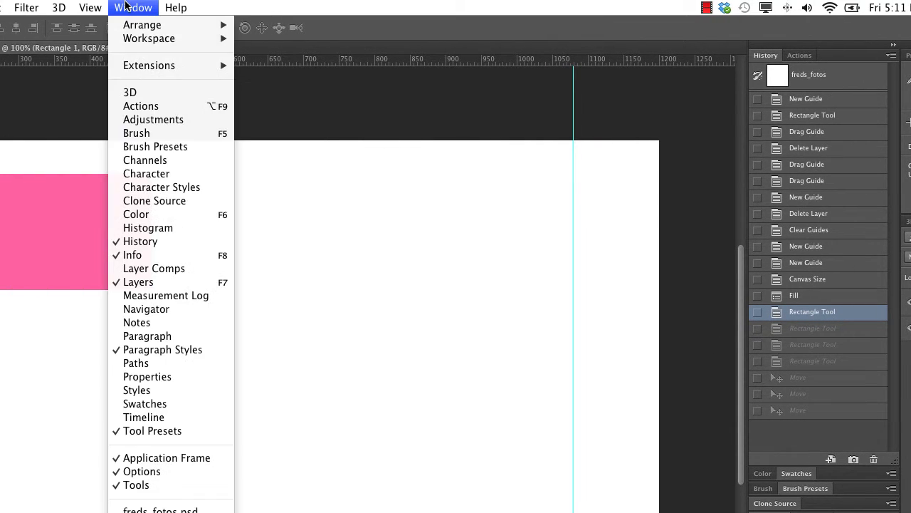
click(140, 243)
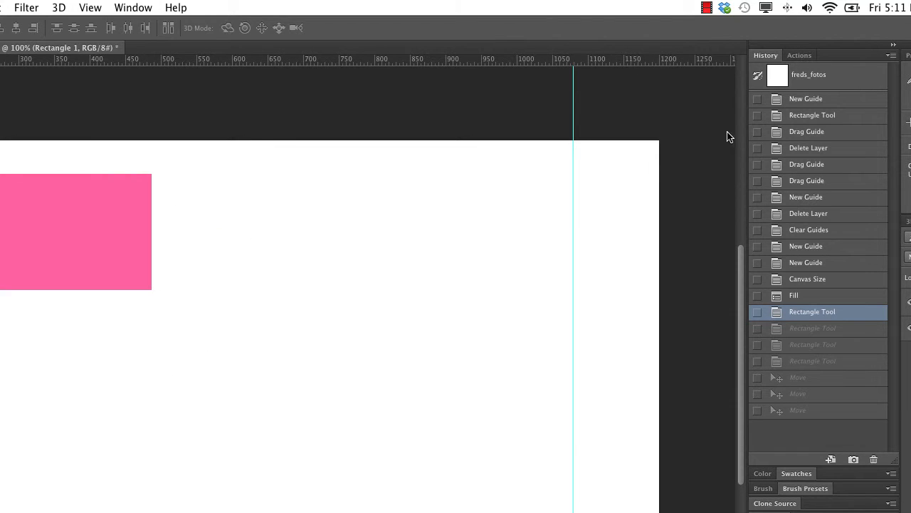
- Step forward through the history states one at a time, from the second Rectangle Tool state to the last Move
click(796, 329)
click(799, 345)
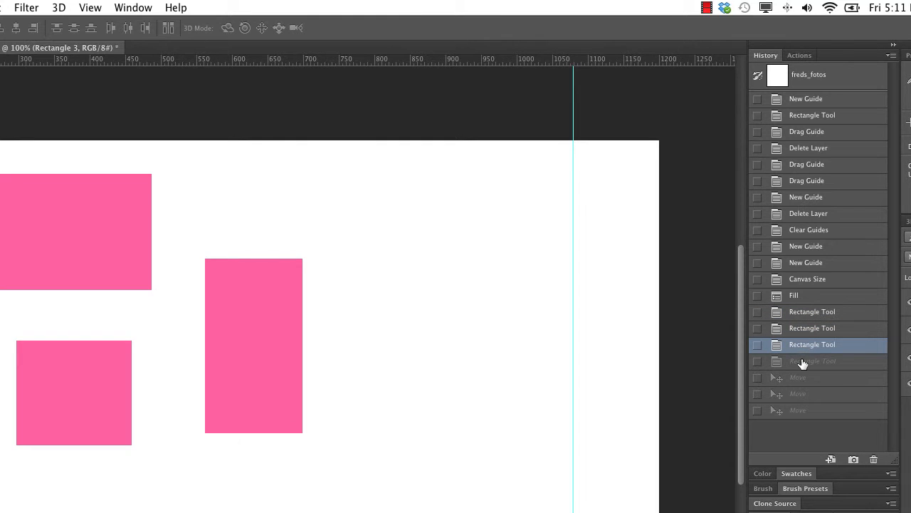
click(803, 362)
click(798, 378)
click(798, 396)
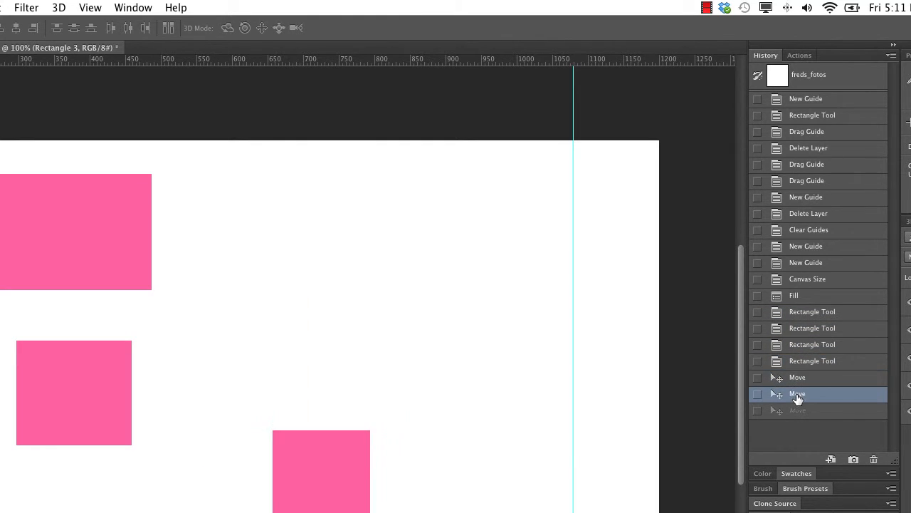
click(797, 412)
- Revert through the history states to the second drawn rectangle, and go forward again to the last Move state
click(796, 395)
click(798, 378)
click(796, 361)
click(797, 345)
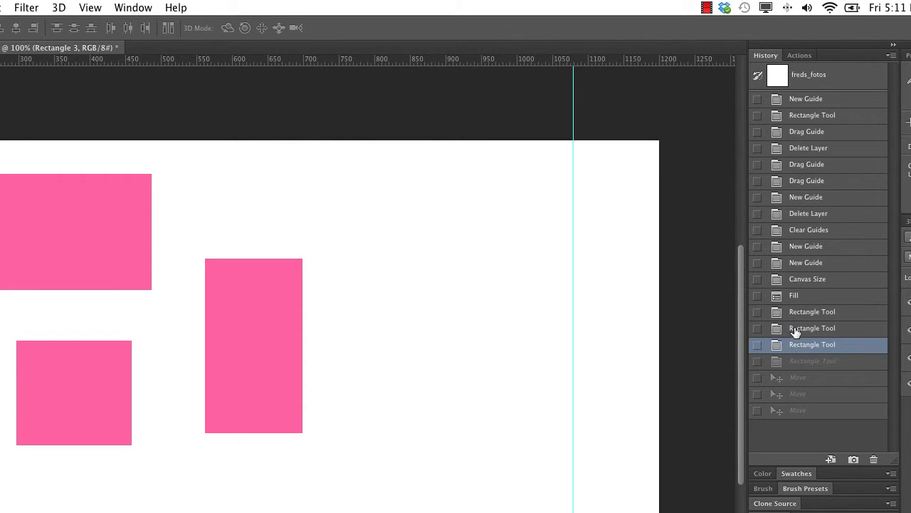
click(795, 328)
click(798, 346)
click(797, 361)
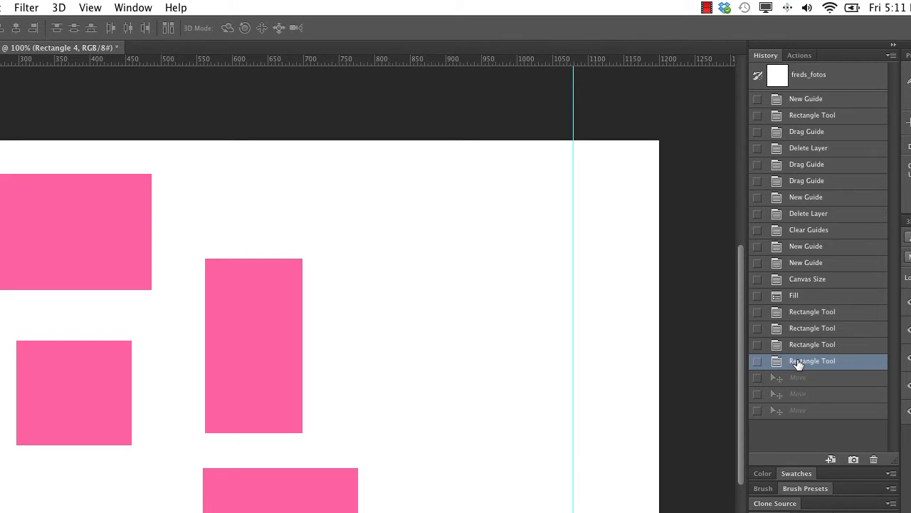
click(795, 416)
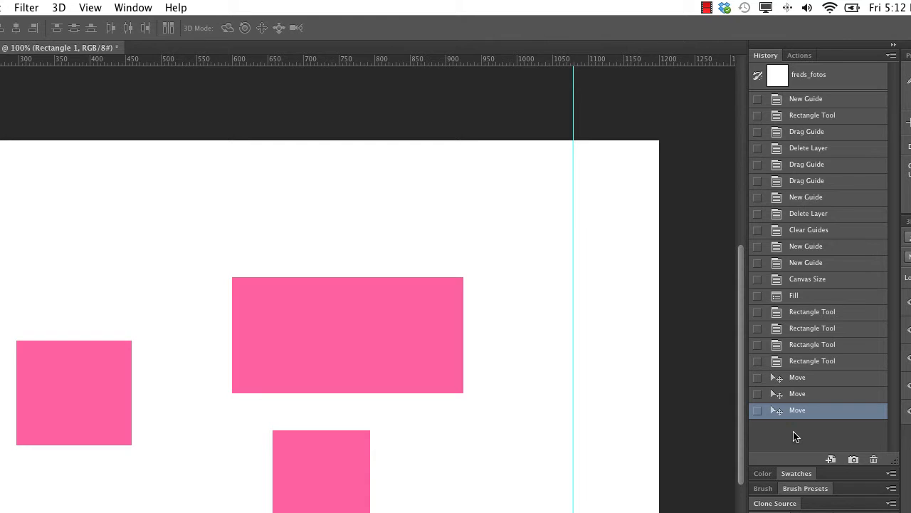
- Step backward six edits to the first drawn rectangle, and restore the last Move state from the history list
key(super+alt+z)
key(super+alt+z)
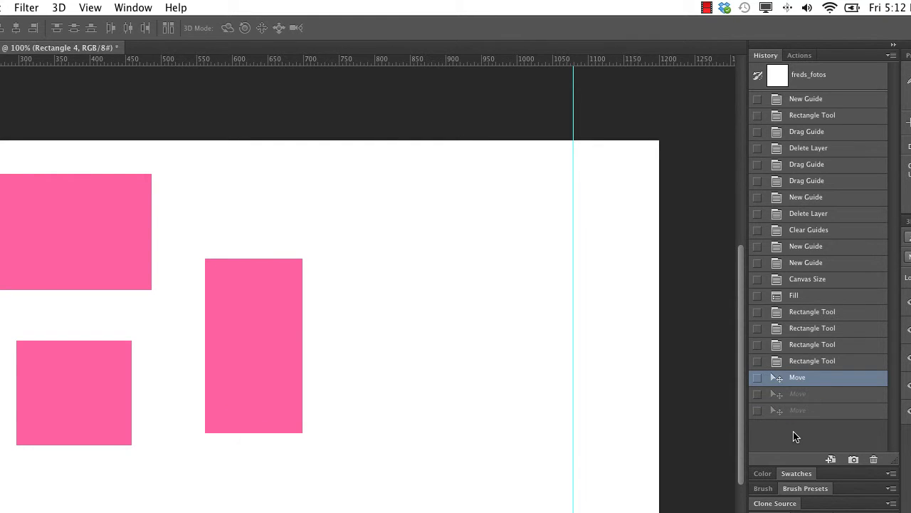
key(super+alt+z)
key(super+alt+z)
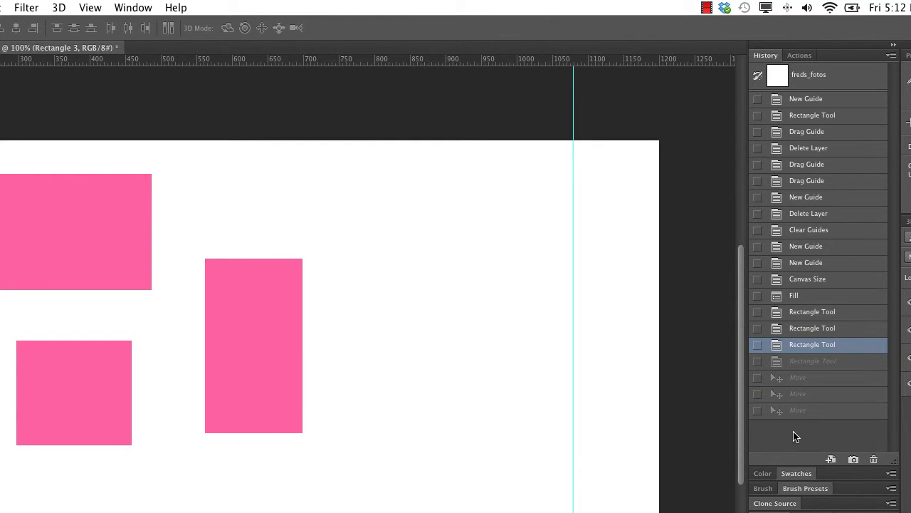
key(super+alt+z)
key(super+alt+z)
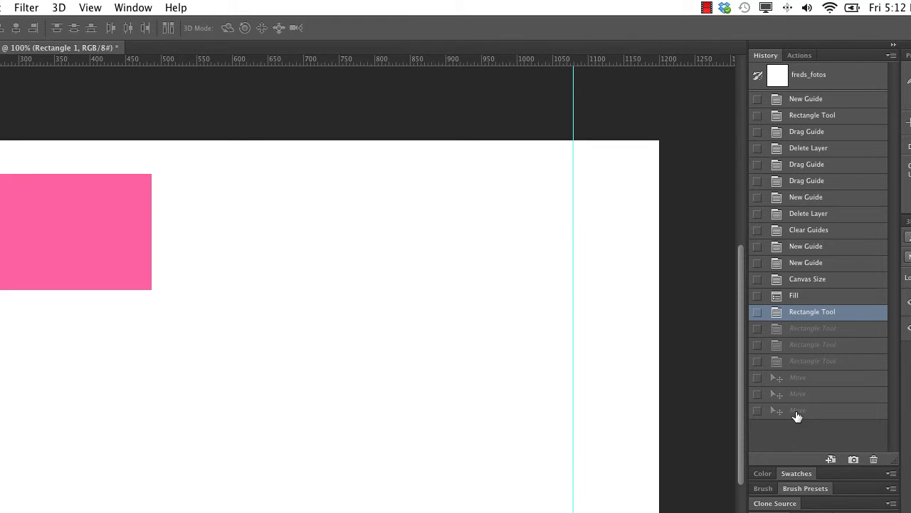
click(797, 412)
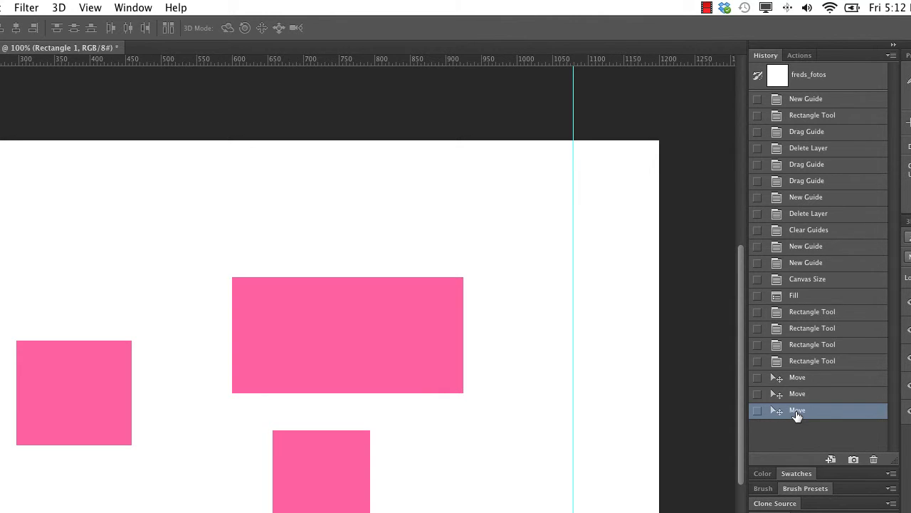
- Revert through the history to the first drawn rectangle and the Fill state before it, and restore the last Move state
click(801, 317)
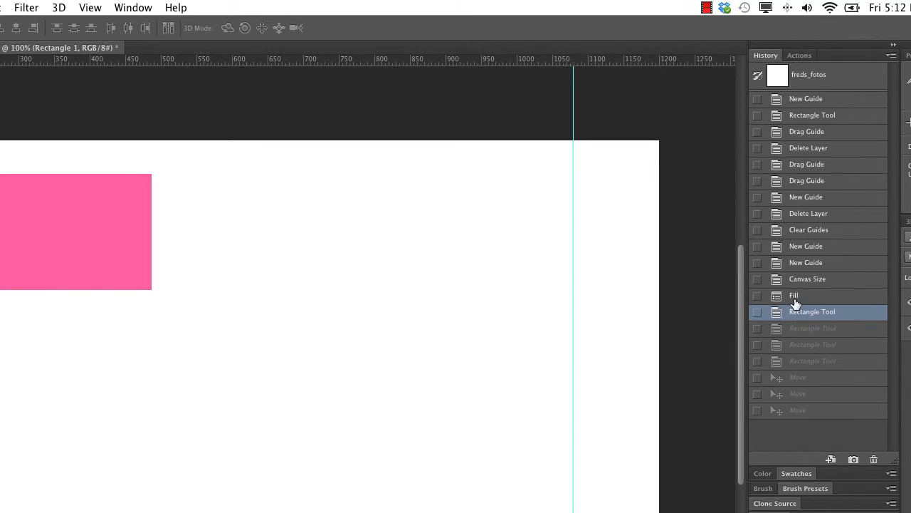
click(796, 300)
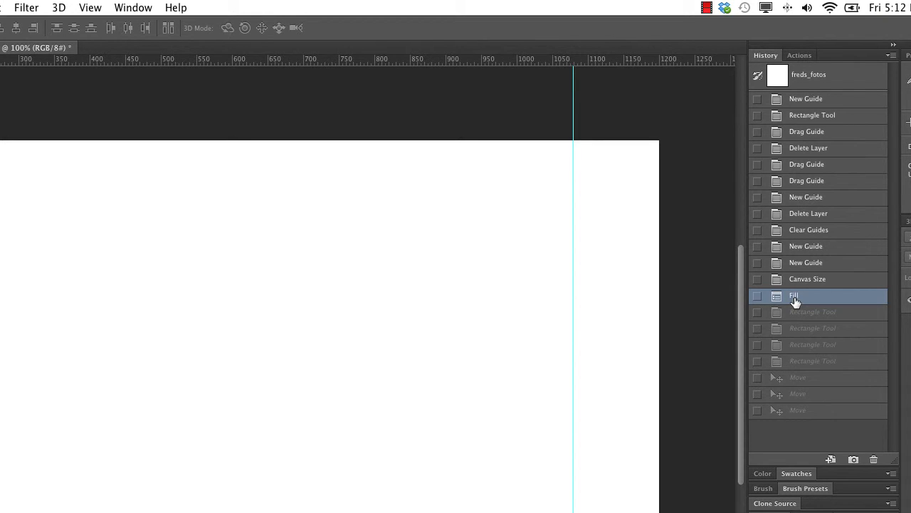
click(796, 410)
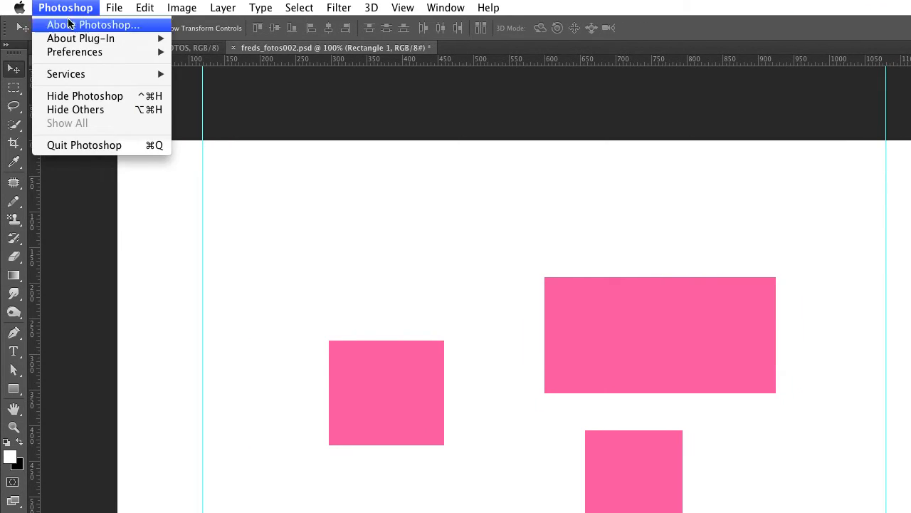
- Adjust the number of history states in the Performance preferences and accept the settings
mouse_move(69, 52)
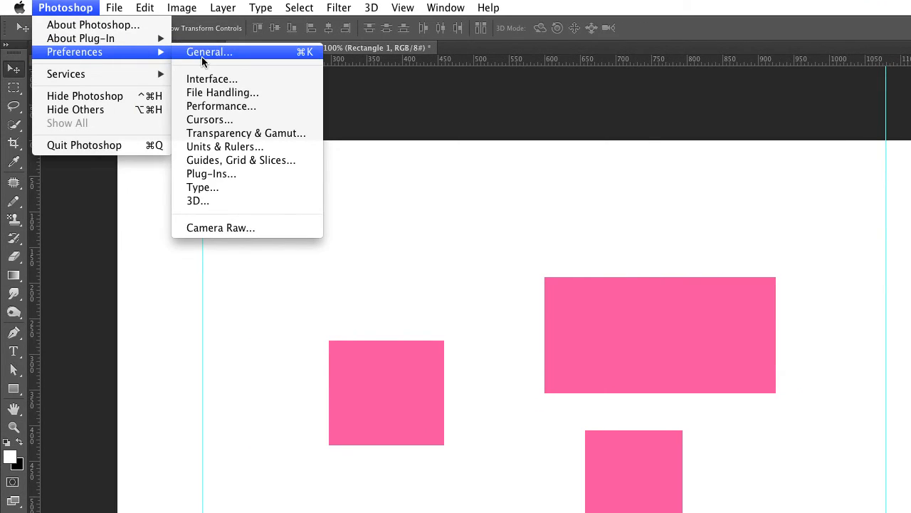
click(205, 107)
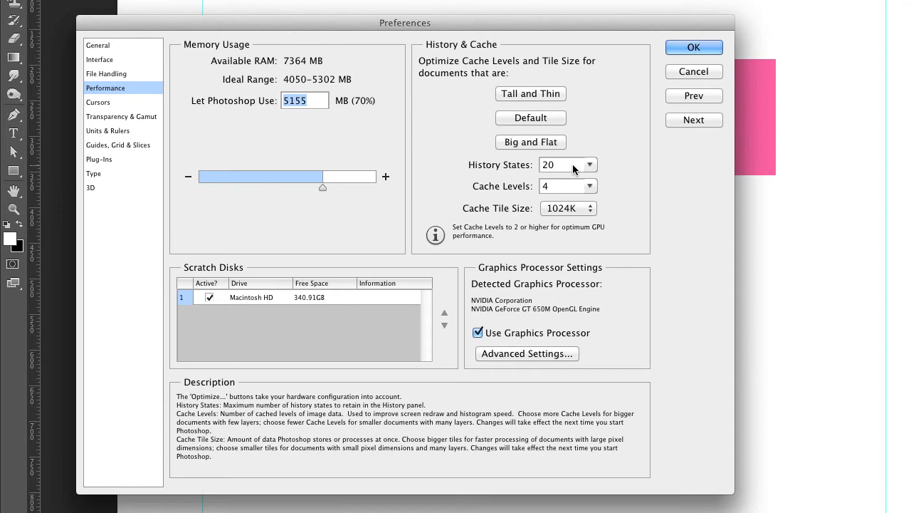
click(589, 164)
drag(592, 179, 607, 162)
click(680, 49)
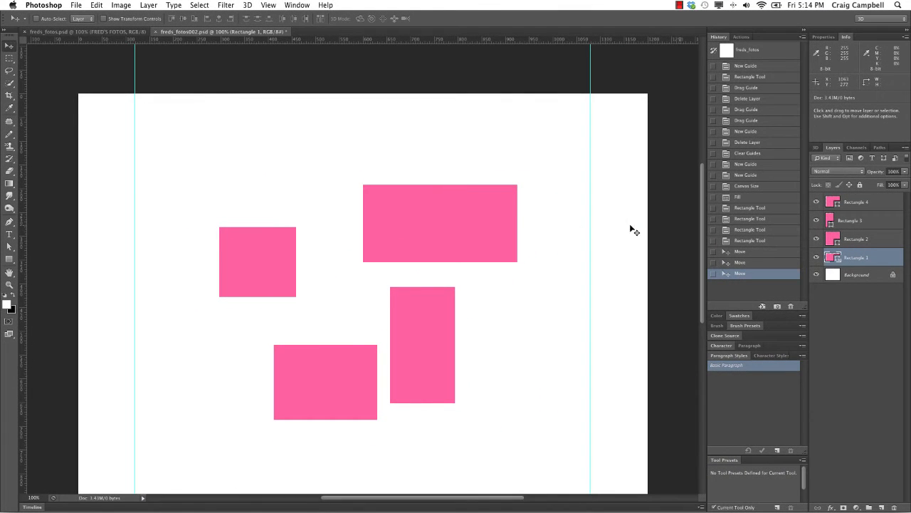
- Revert the document to the Fill history state, before any of the four pink rectangles was drawn
click(738, 197)
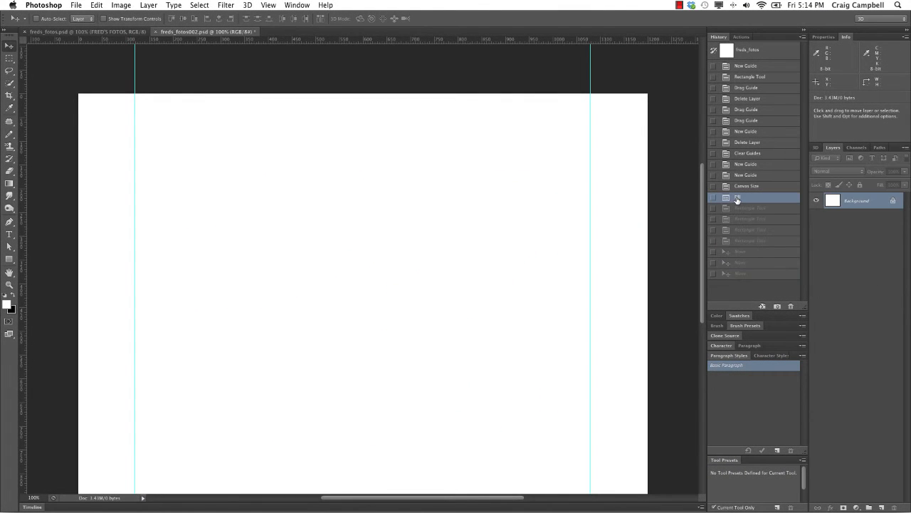